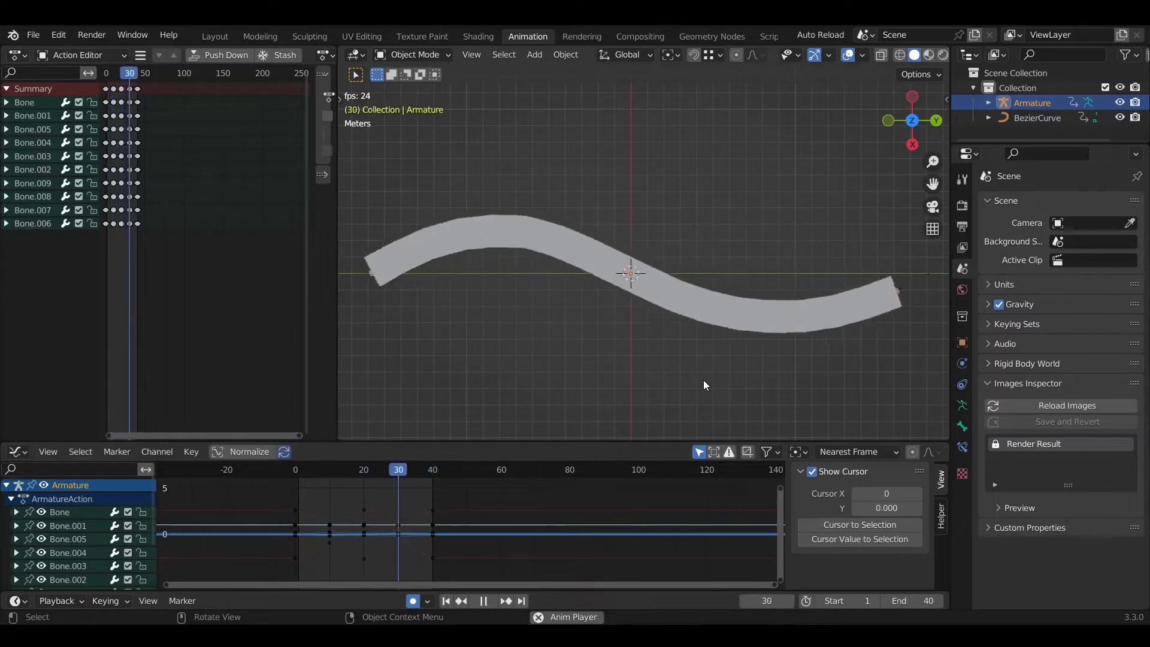
- Stretch the default cube along X into a long bar
key(shift+a)
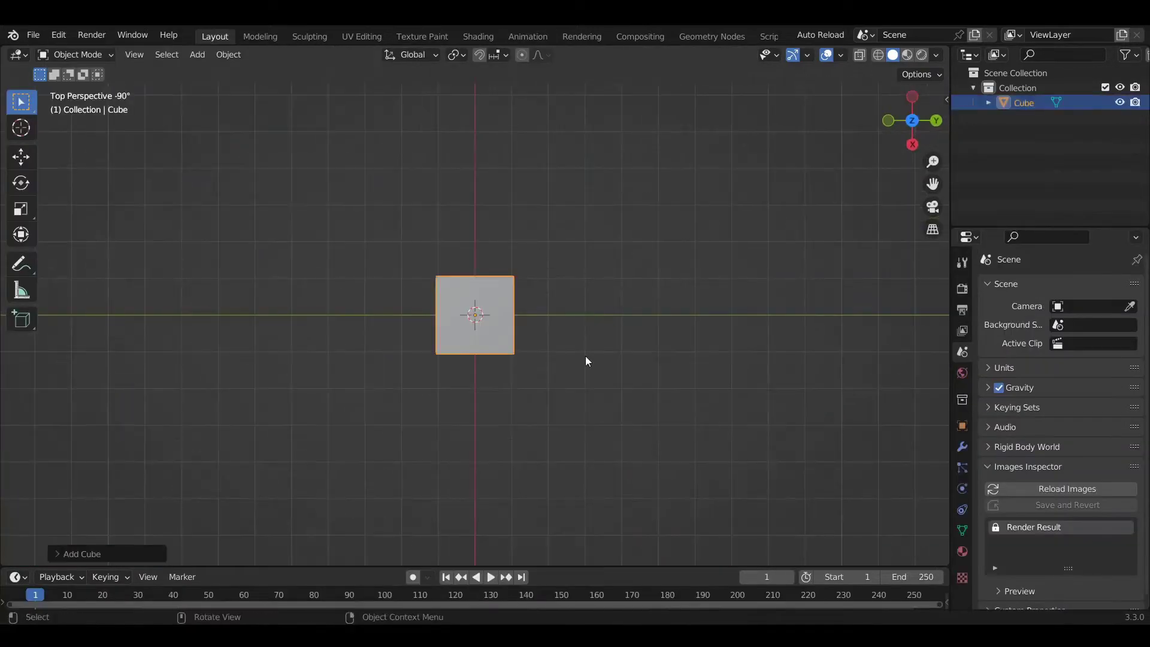
key(s)
key(x)
middle_drag(626, 329, 539, 237)
- Add many loop cuts along the bar in Edit Mode, then view it from the top
key(Tab)
key(ctrl+r)
scroll(368, 359, up, 15)
click(369, 358)
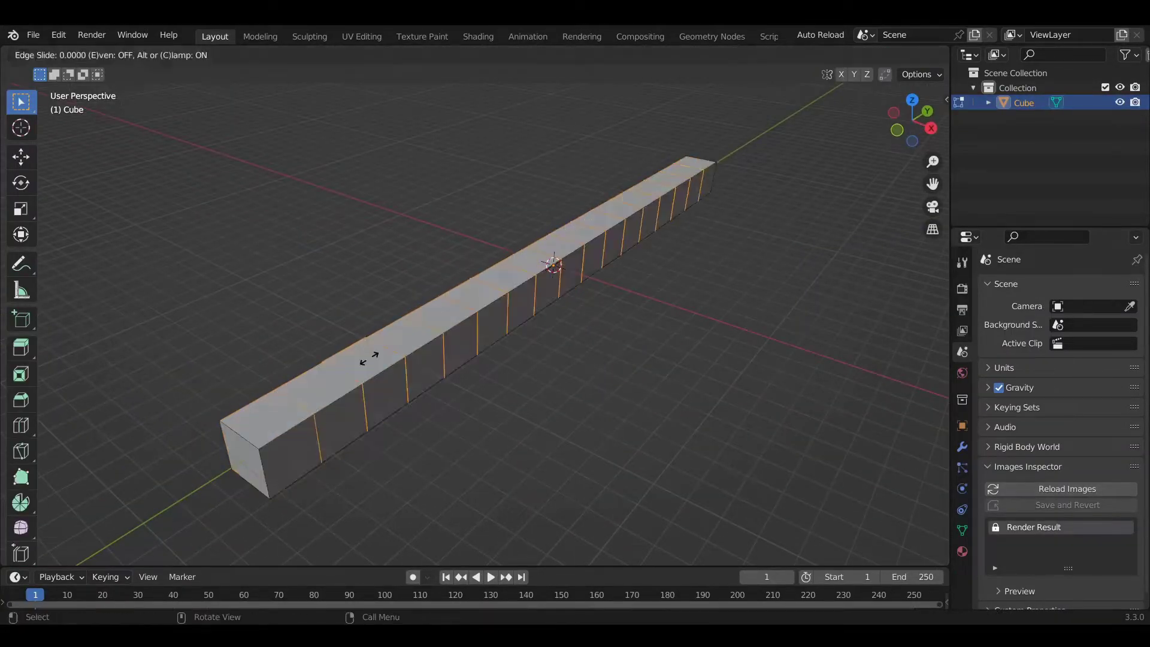
key(Tab)
key(KP_7)
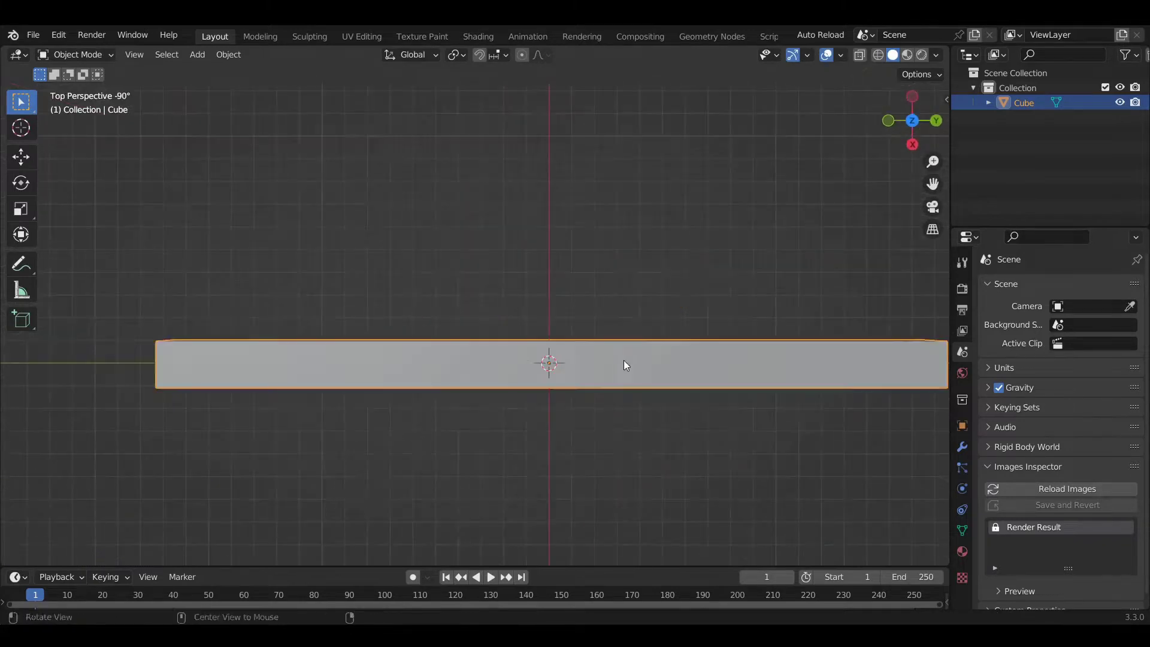
- Add an armature and move its bone along Y over the bar
key(shift+a)
click(527, 431)
key(KP_3)
key(Tab)
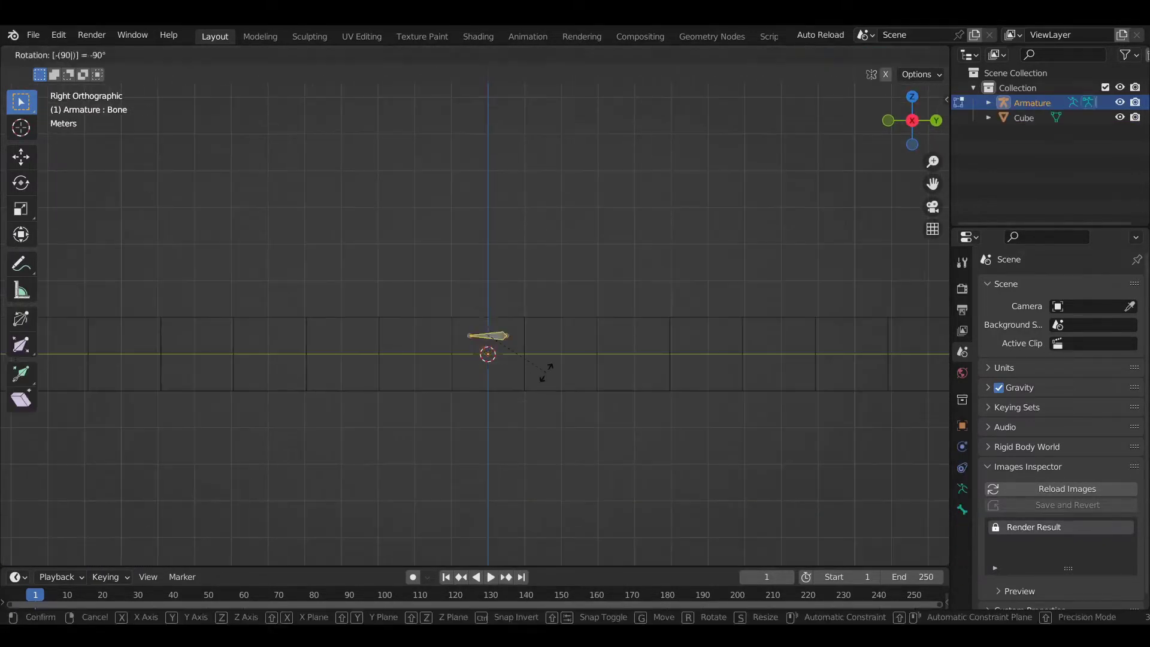
key(KP_7)
key(g)
key(y)
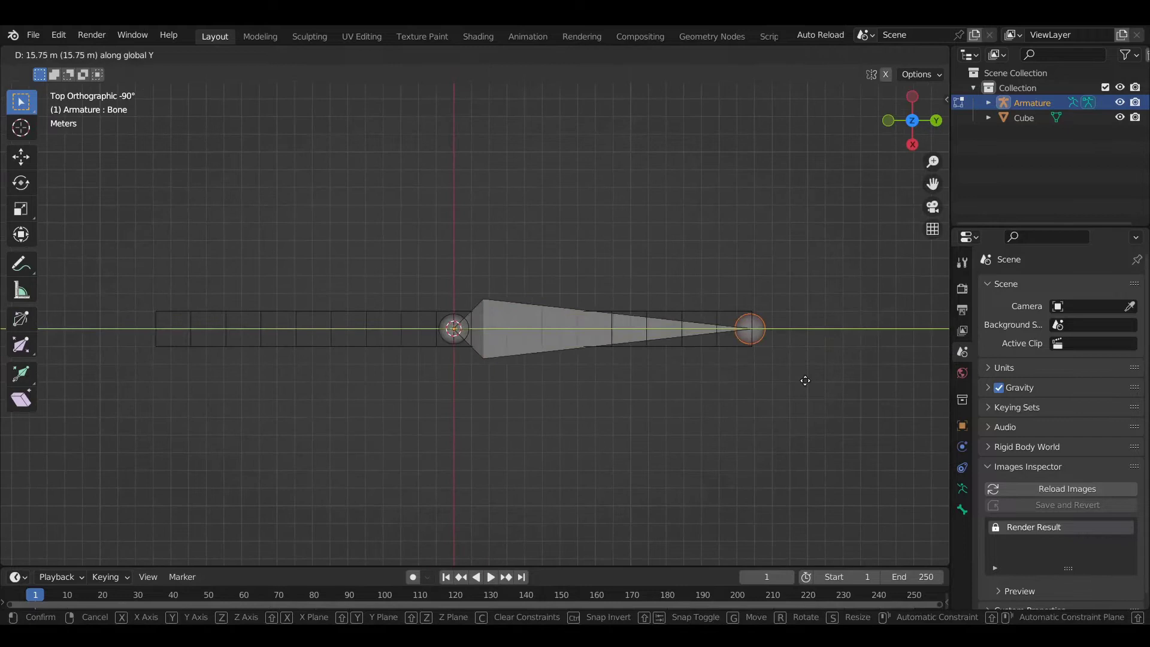
click(805, 380)
- Extrude a bone from the head and subdivide it into a five-bone chain
click(453, 328)
key(e)
click(138, 328)
right_click(115, 555)
click(115, 560)
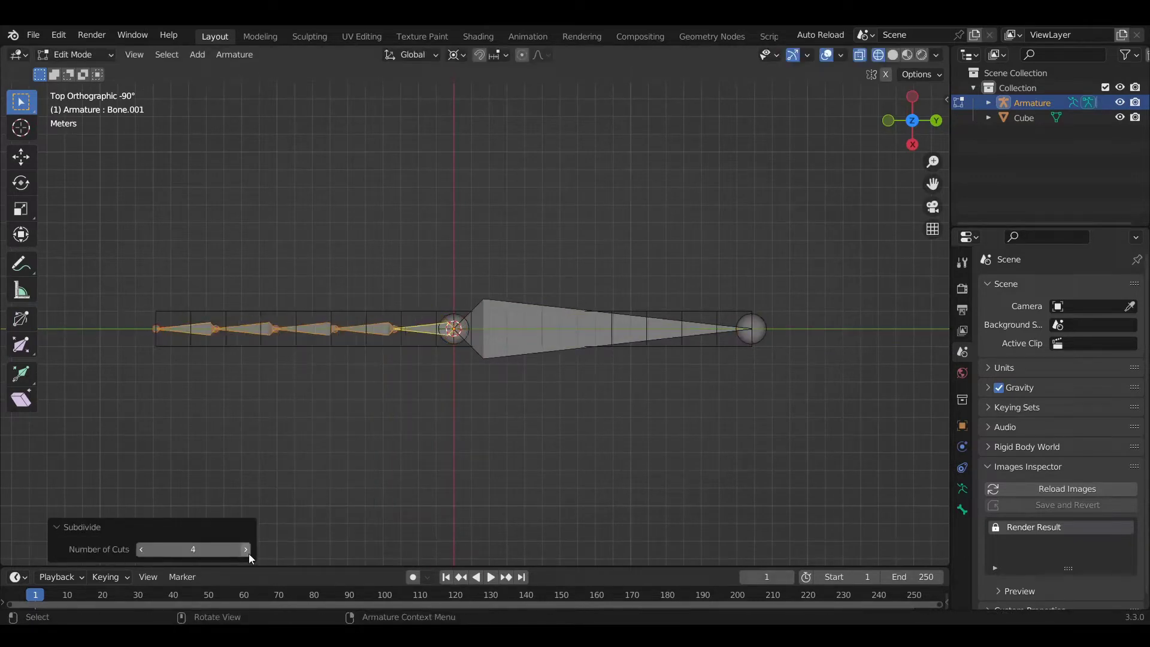
click(557, 319)
right_click(557, 319)
click(557, 323)
click(246, 549)
key(Tab)
- Parent the bar to the armature With Automatic Weights
middle_drag(444, 356, 499, 292)
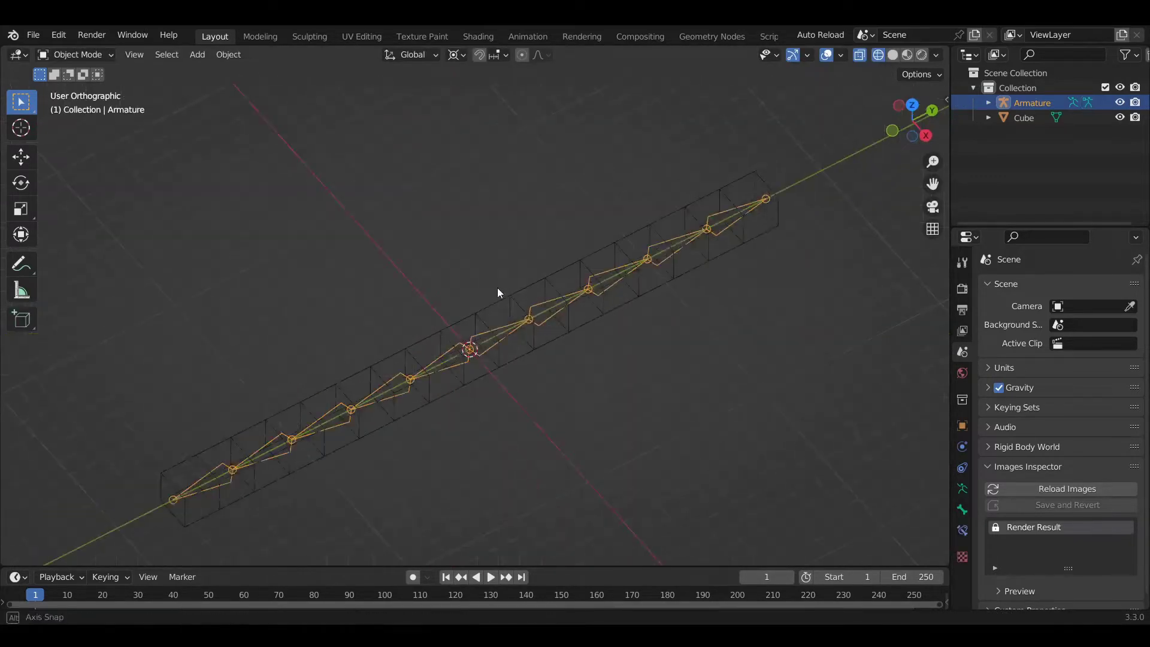
key(ctrl+Tab)
key(ctrl+Tab)
click(529, 357)
shift+click(529, 319)
key(ctrl+Tab)
key(ctrl+p)
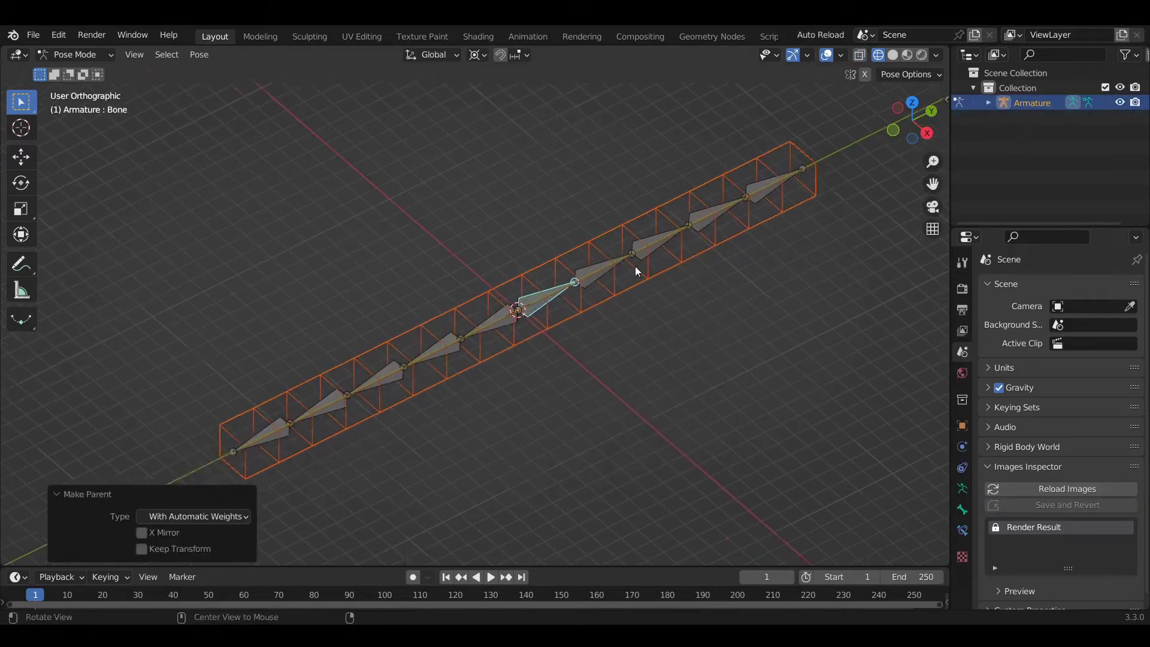
alt+middle_drag(635, 271, 527, 373)
key(ctrl+Tab)
- Add a Bezier curve and enter its Edit Mode, undoing a stray move
key(shift+a)
click(553, 411)
key(Tab)
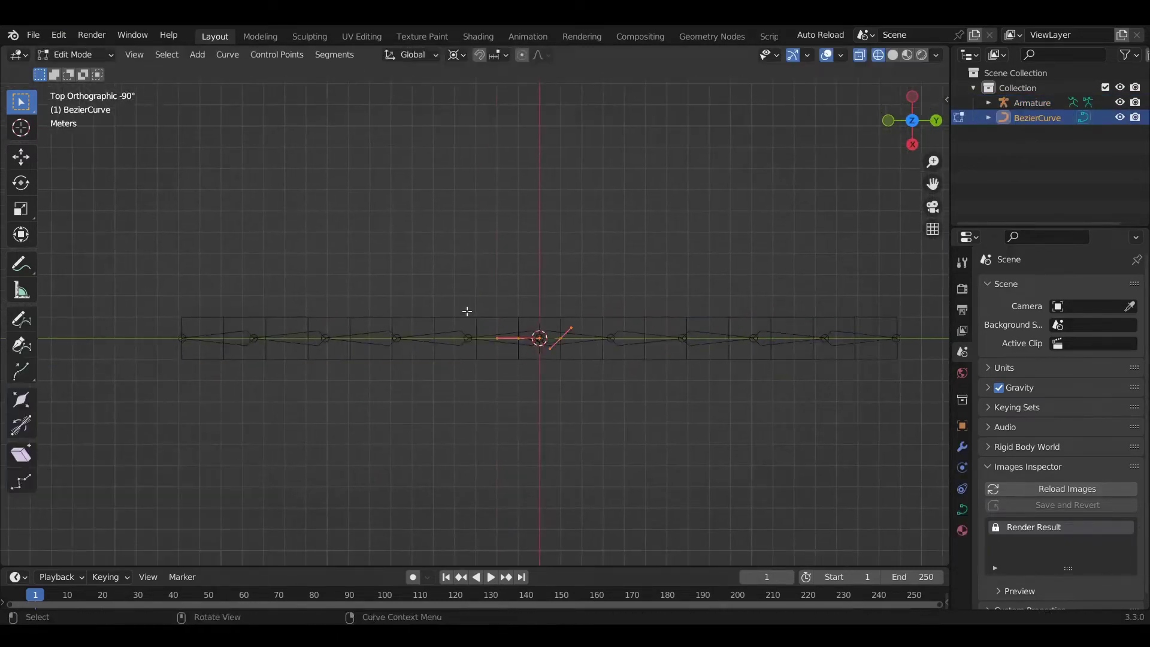
click(468, 376)
key(ctrl+z)
- Change the pivot point and stretch the curve along X
click(455, 51)
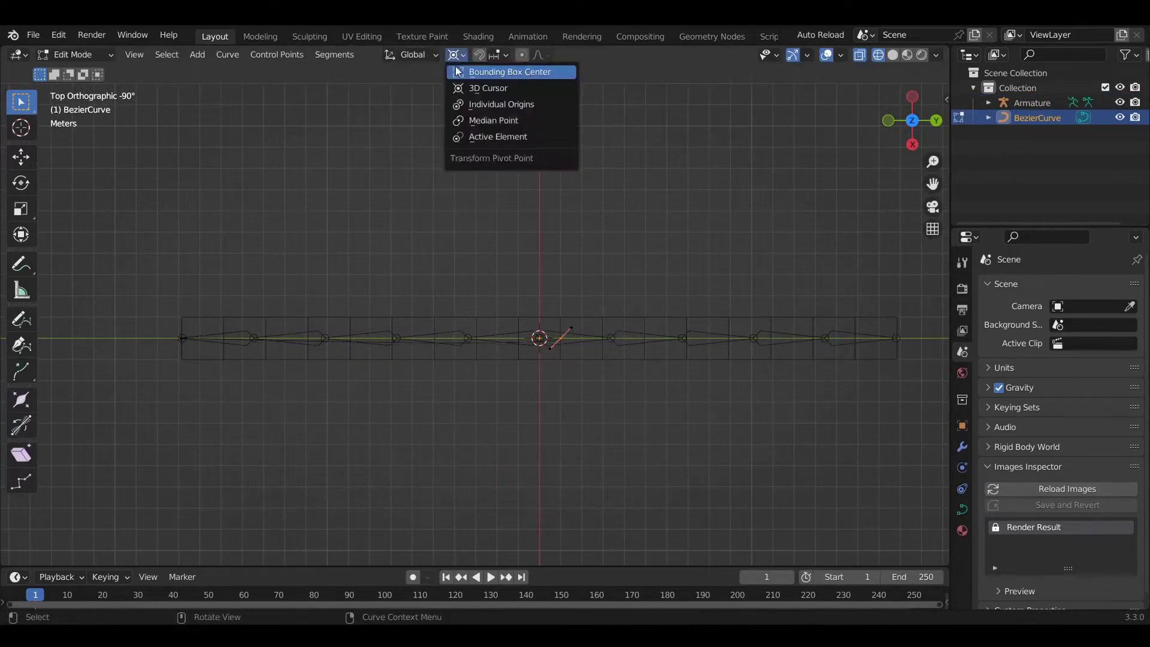
click(486, 87)
key(s)
key(x)
click(709, 370)
- Subdivide the curve and move its left endpoint along X
key(n)
click(183, 339)
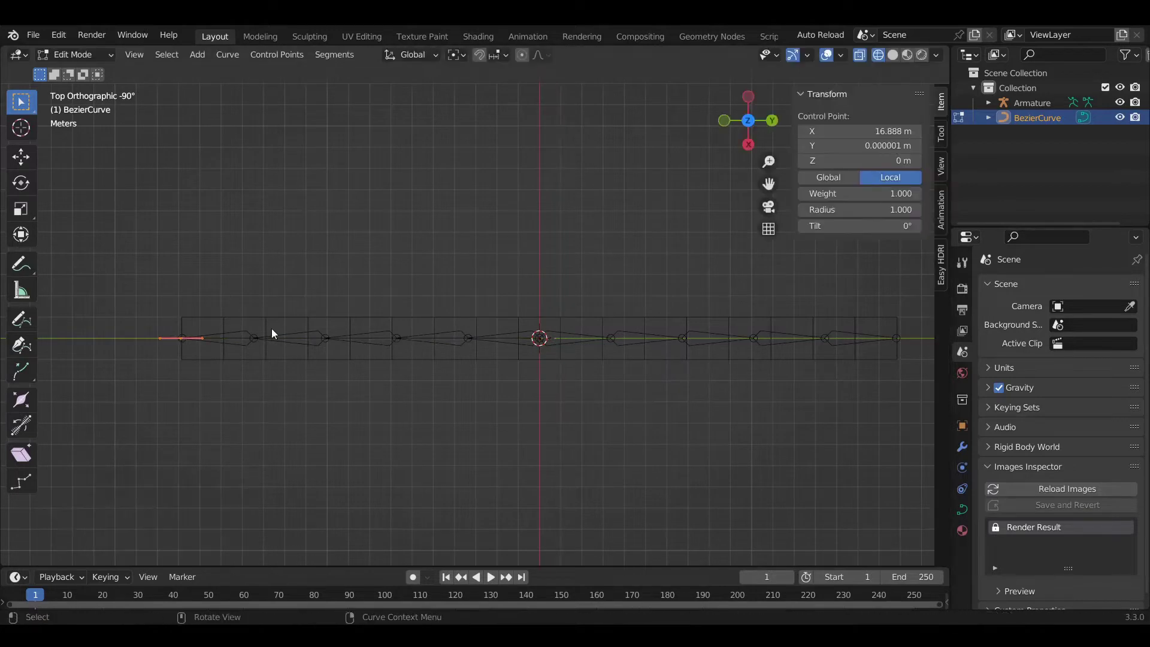
right_click(537, 219)
click(538, 218)
key(x)
key(g)
key(x)
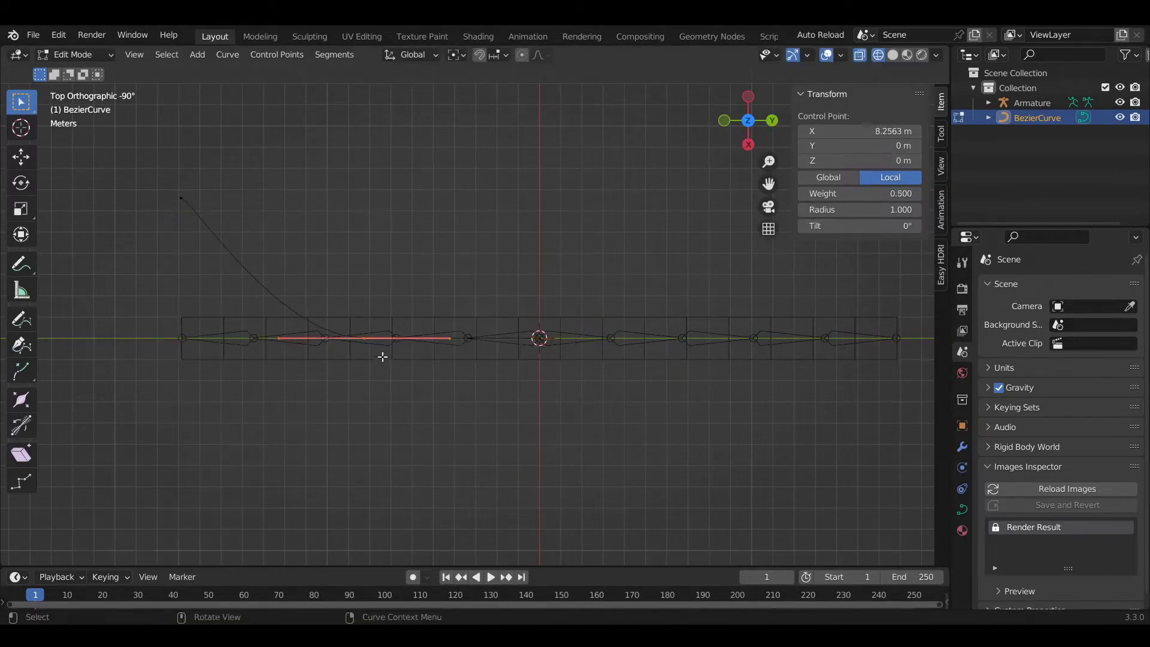
click(276, 312)
- Select curve points, return to Object Mode, and scale the curve along X
click(277, 339)
drag(520, 325, 540, 341)
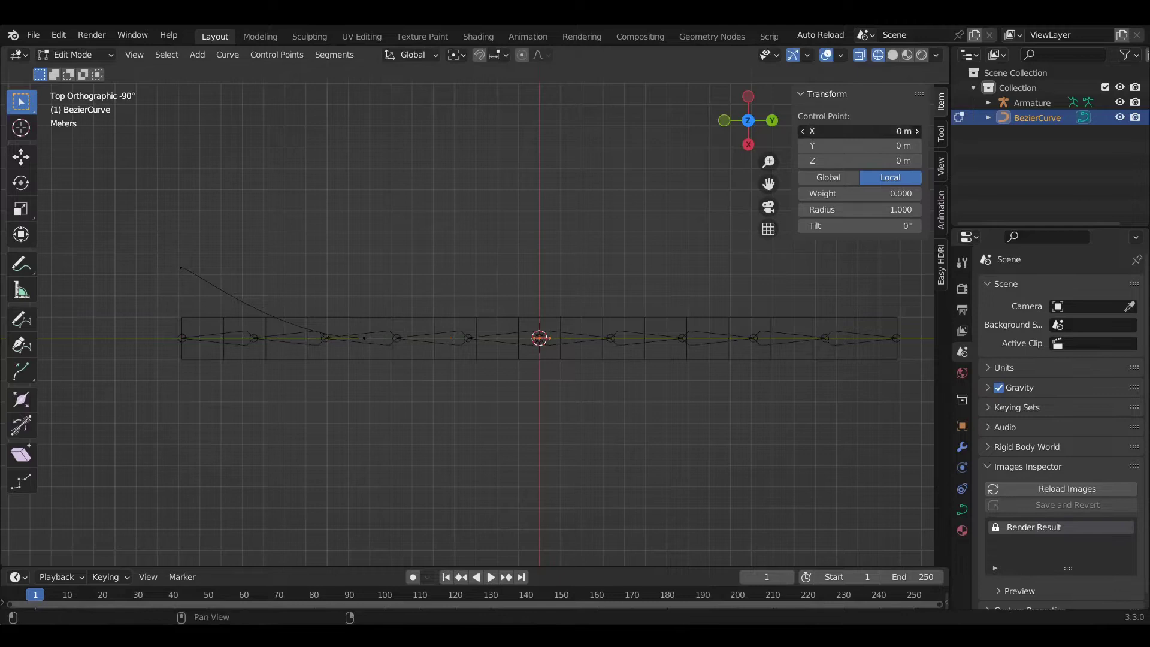
key(ctrl+z)
key(ctrl+shift+z)
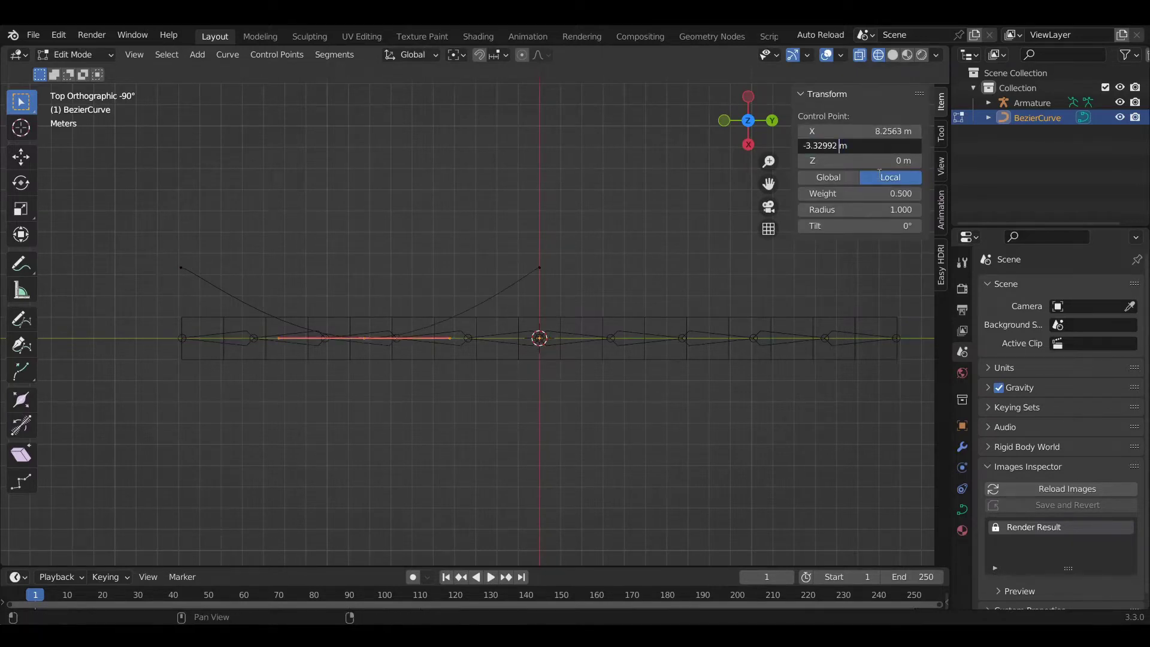
key(Tab)
key(s)
key(x)
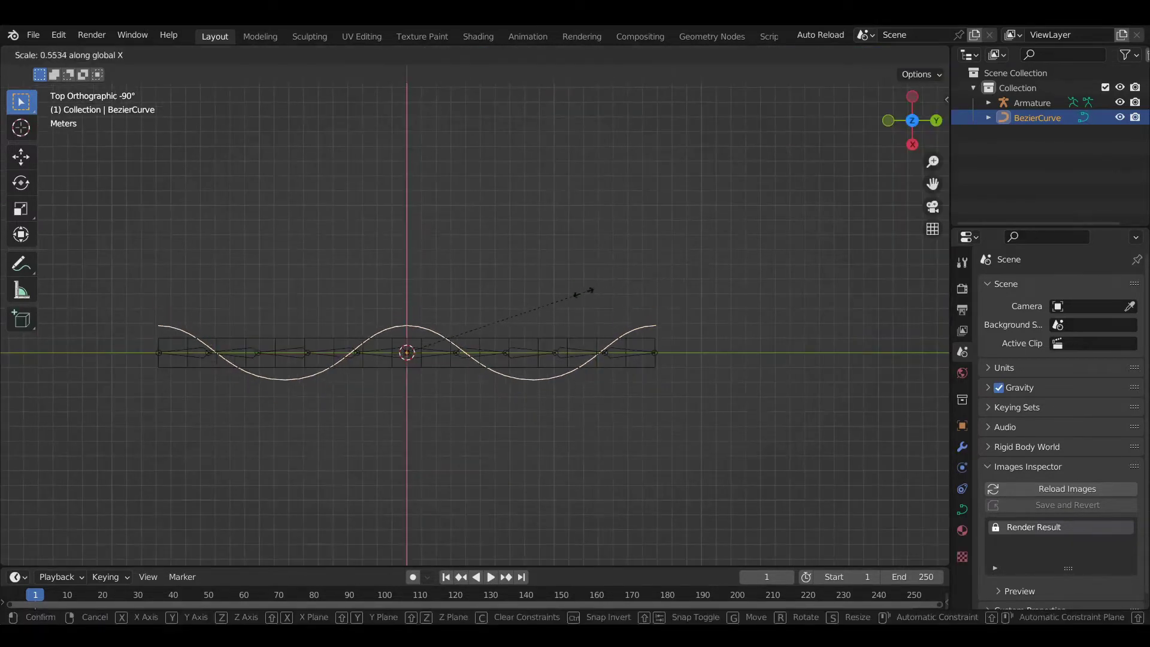
click(588, 290)
- Move the curve along Y over the bone chain and scale it to 0.945 on Y
key(g)
key(y)
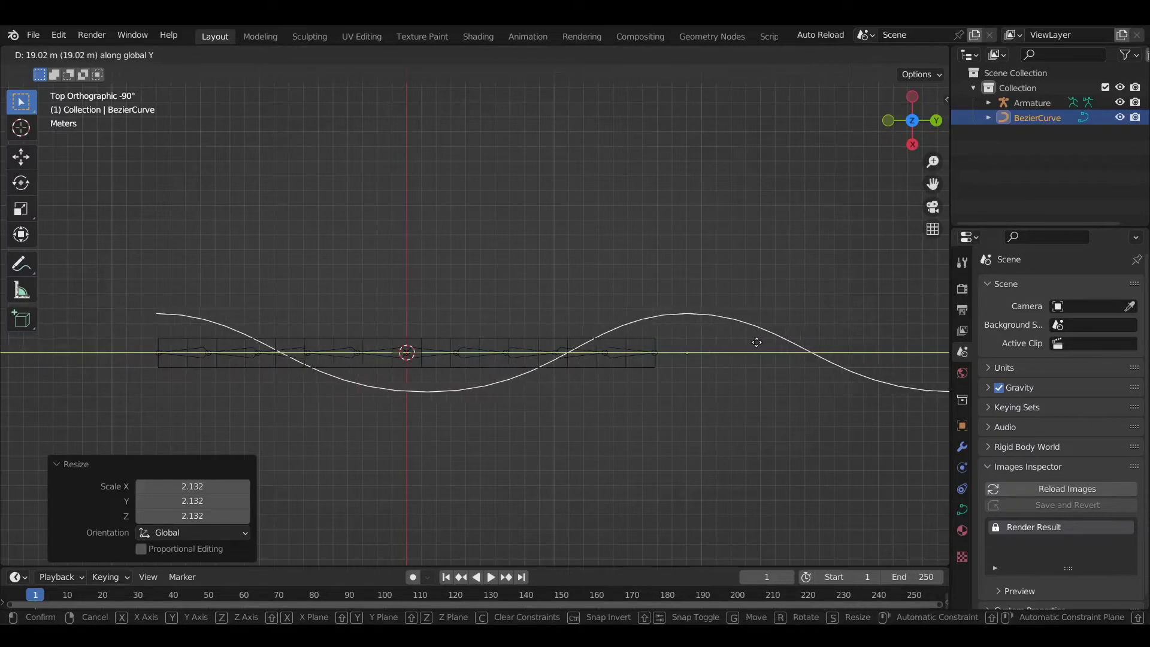
click(756, 342)
key(g)
key(y)
click(763, 226)
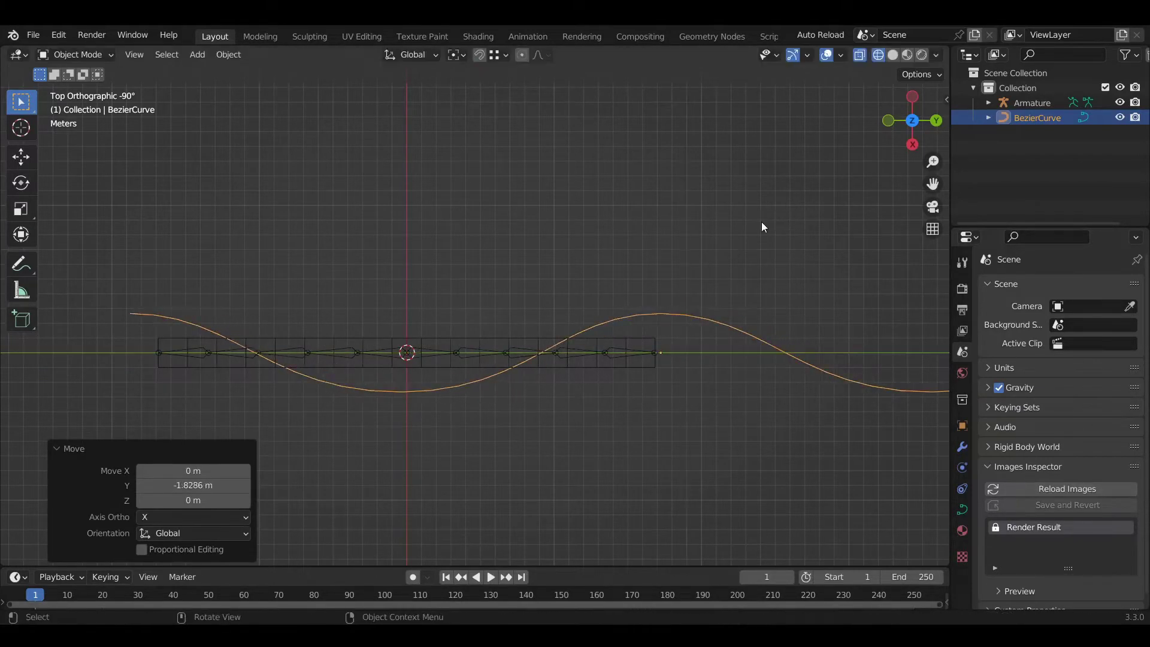
key(s)
key(y)
click(755, 220)
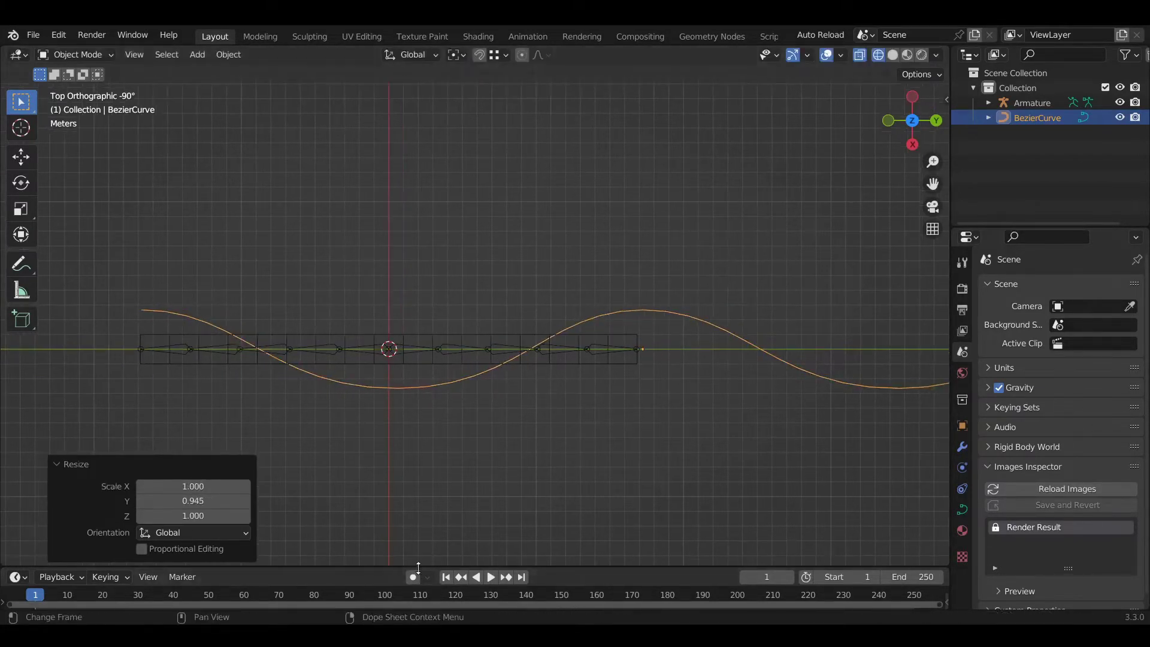
- Turn on auto-keying and key the curve's Location & Rotation at the first frame
drag(418, 568, 418, 534)
click(412, 541)
key(i)
click(105, 541)
click(99, 461)
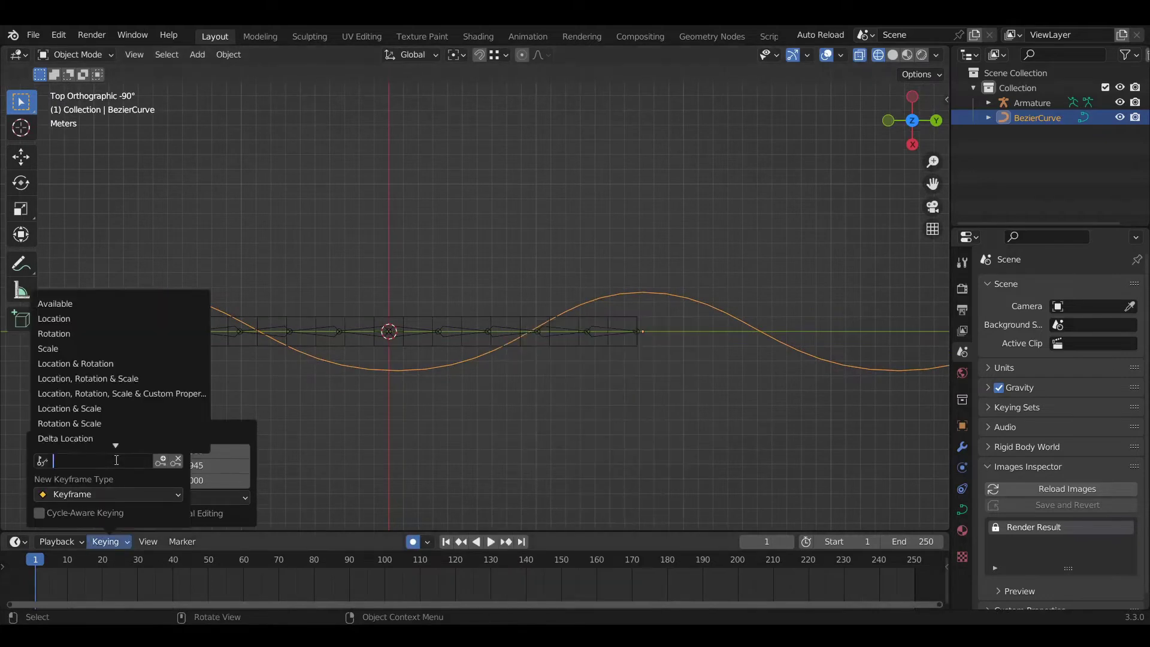
click(76, 363)
key(i)
- Move the curve sideways at frame 40 to key its end position
click(174, 560)
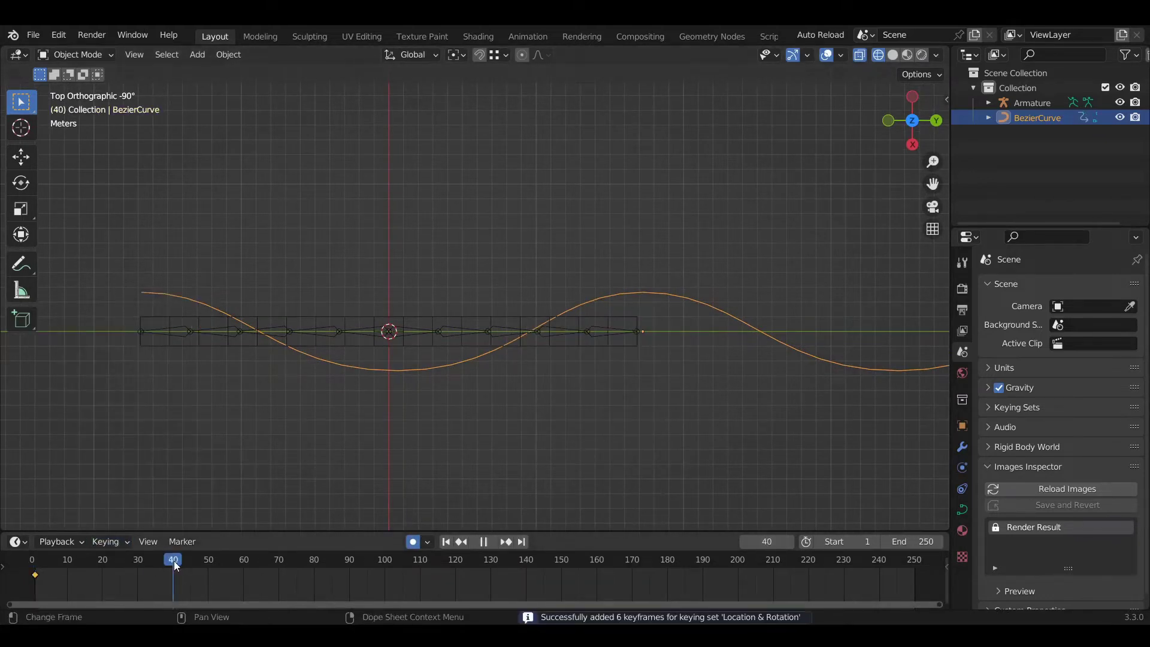
key(g)
click(207, 419)
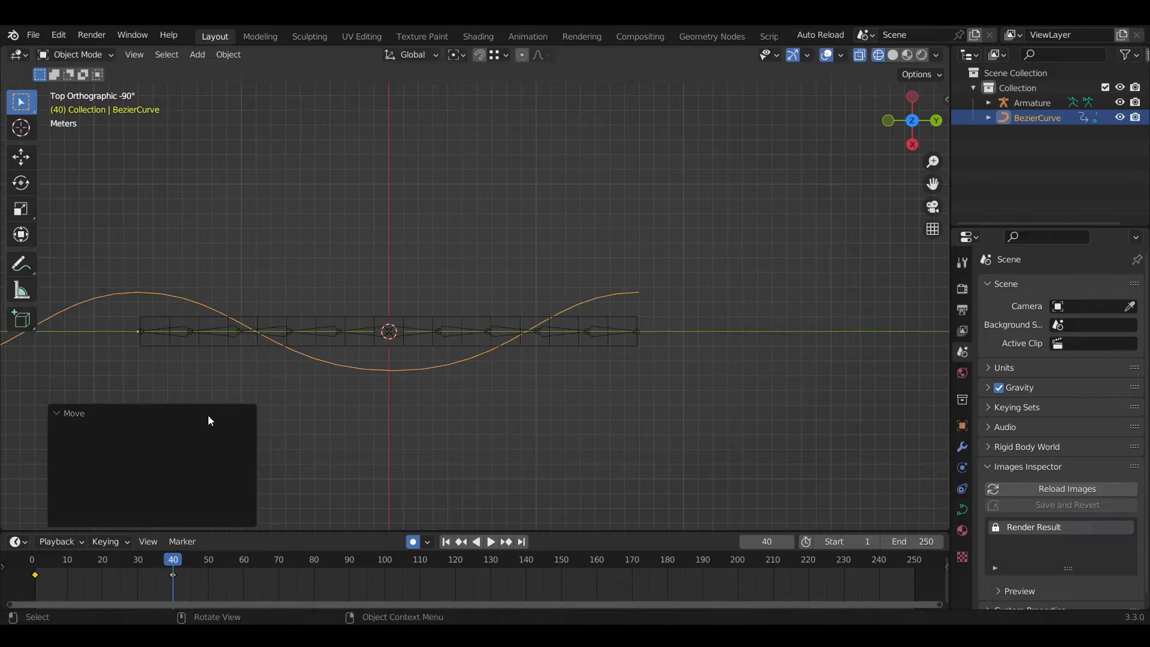
click(471, 467)
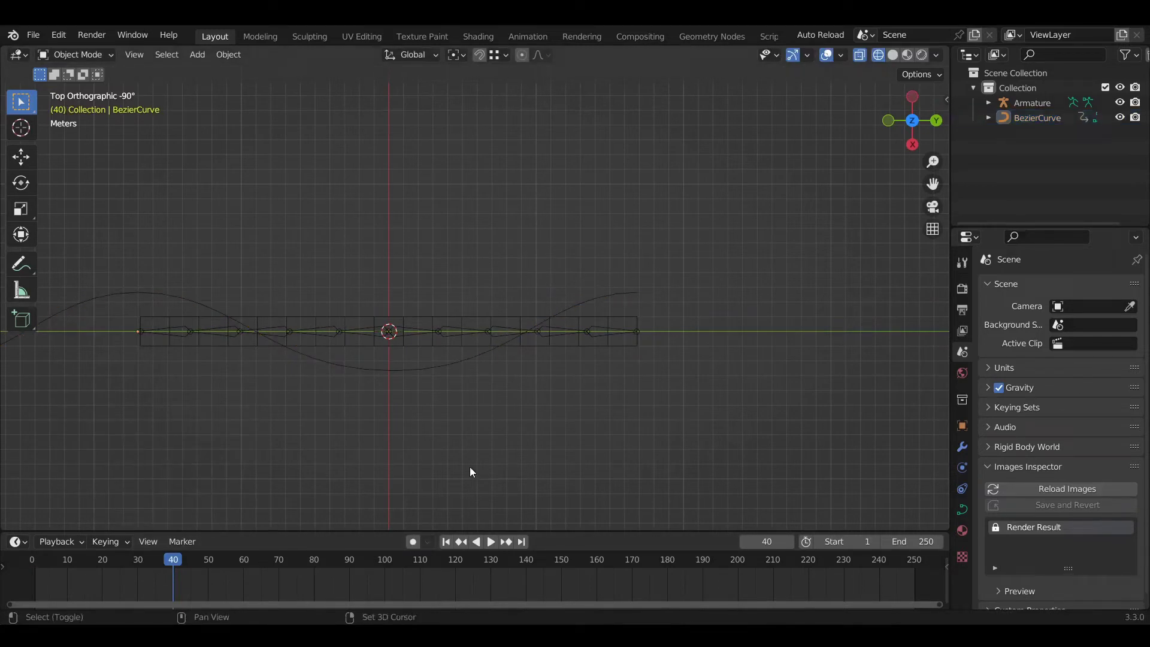
key(ctrl+z)
- Set the curve keyframes' interpolation to Linear and play back to check
right_click(174, 579)
mouse_move(124, 505)
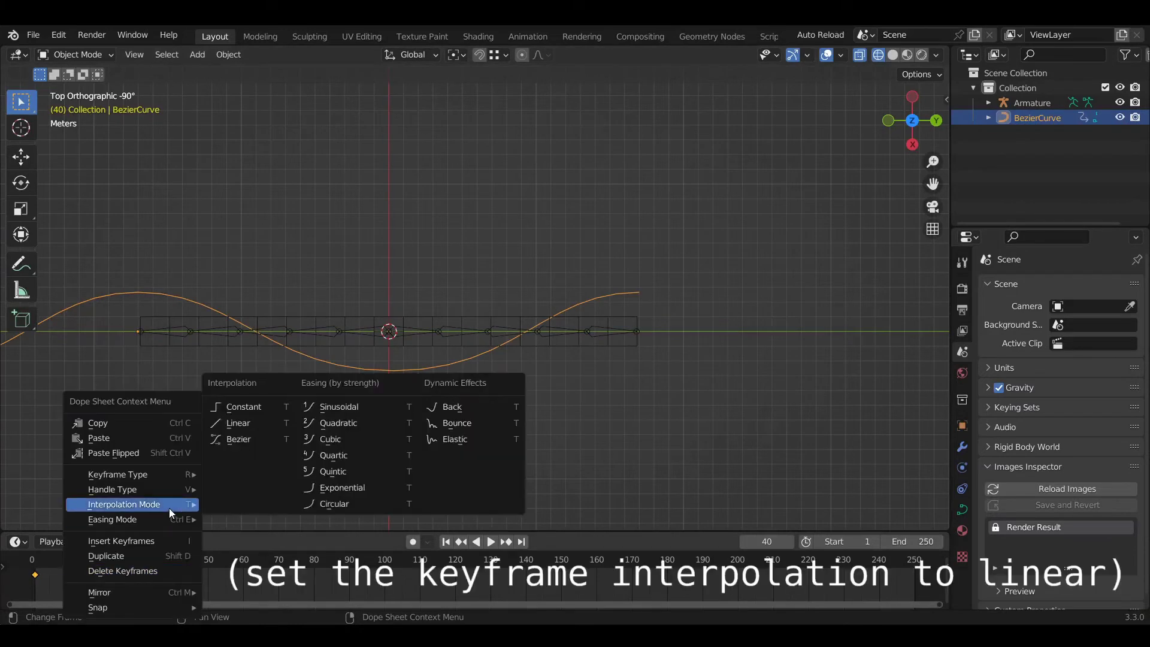
click(250, 427)
key(space)
click(22, 570)
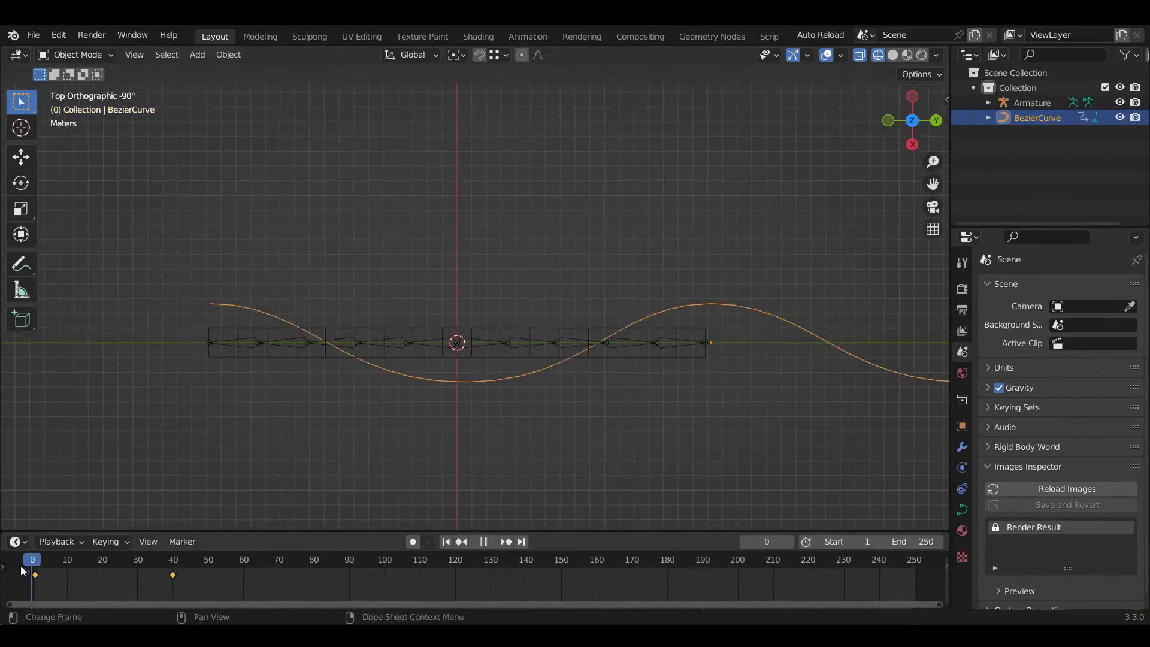
key(ctrl+z)
- Bend the bone chain along the curve and key all bones at frame 0
key(r)
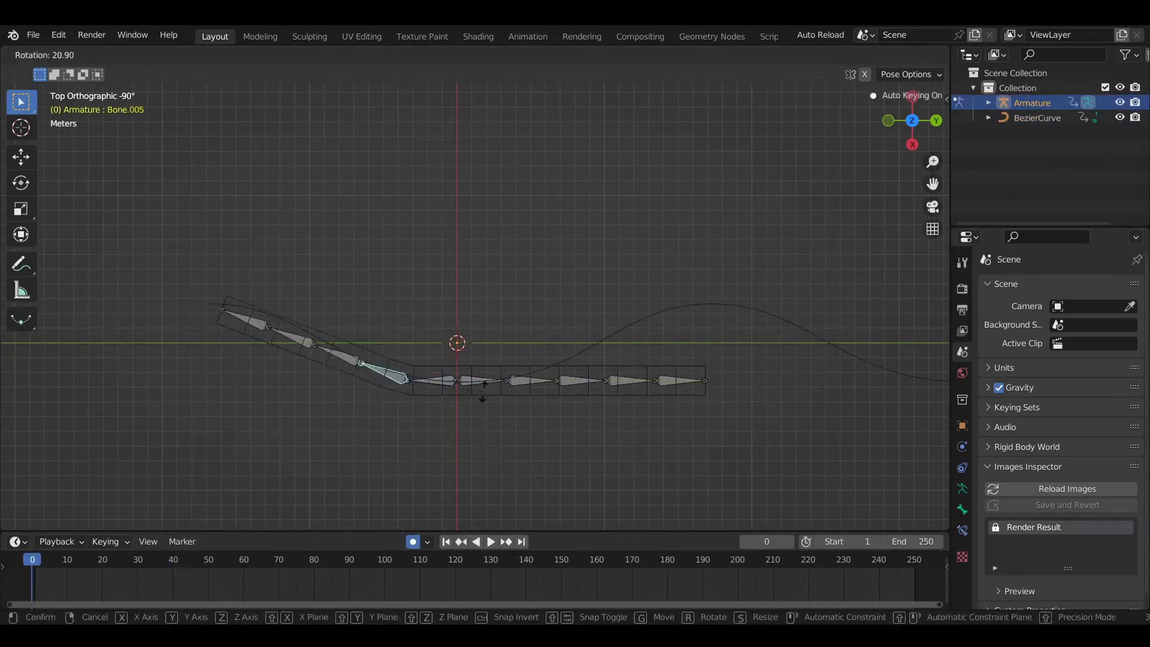
click(480, 389)
shift+middle_drag(480, 391, 286, 390)
key(r)
click(542, 315)
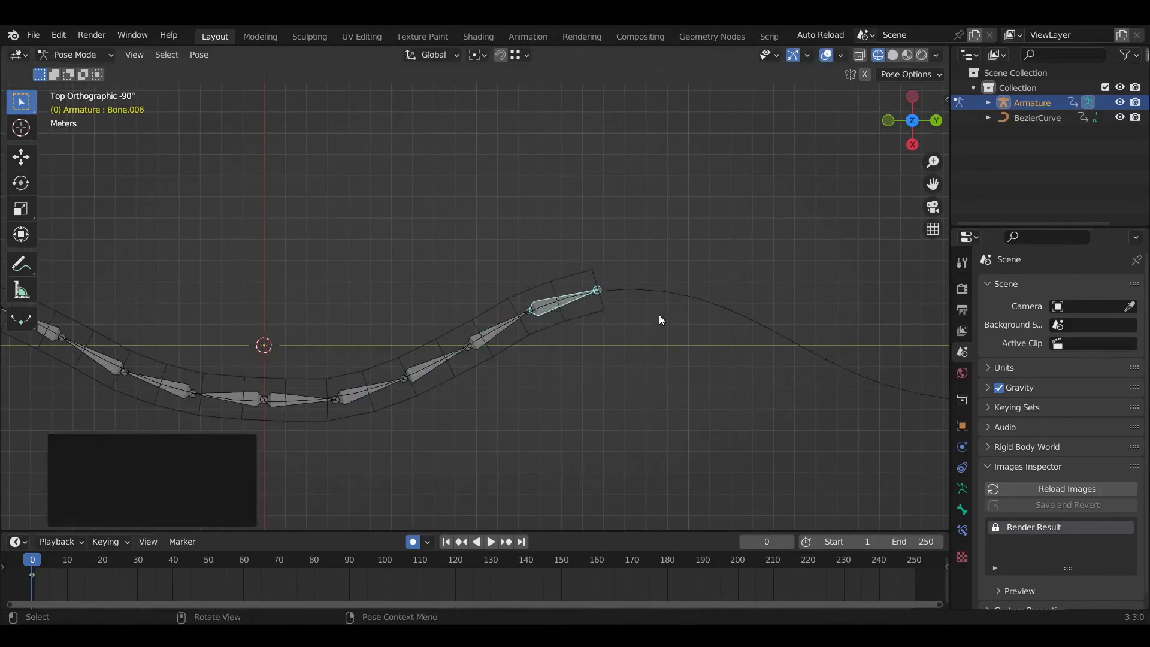
key(a)
shift+middle_drag(660, 320, 811, 309)
key(space)
key(Escape)
scroll(575, 341, up, 3)
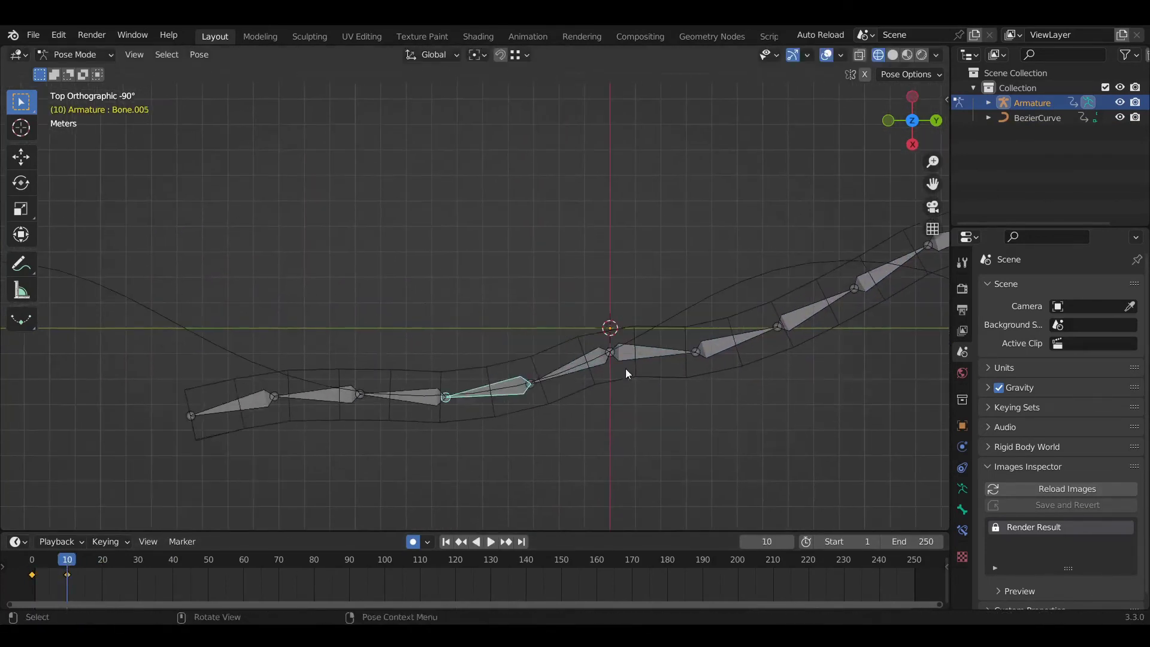
- Rotate bones to fit the curve and key all bones at frame 10
click(625, 369)
key(r)
click(406, 276)
click(521, 274)
key(r)
click(603, 262)
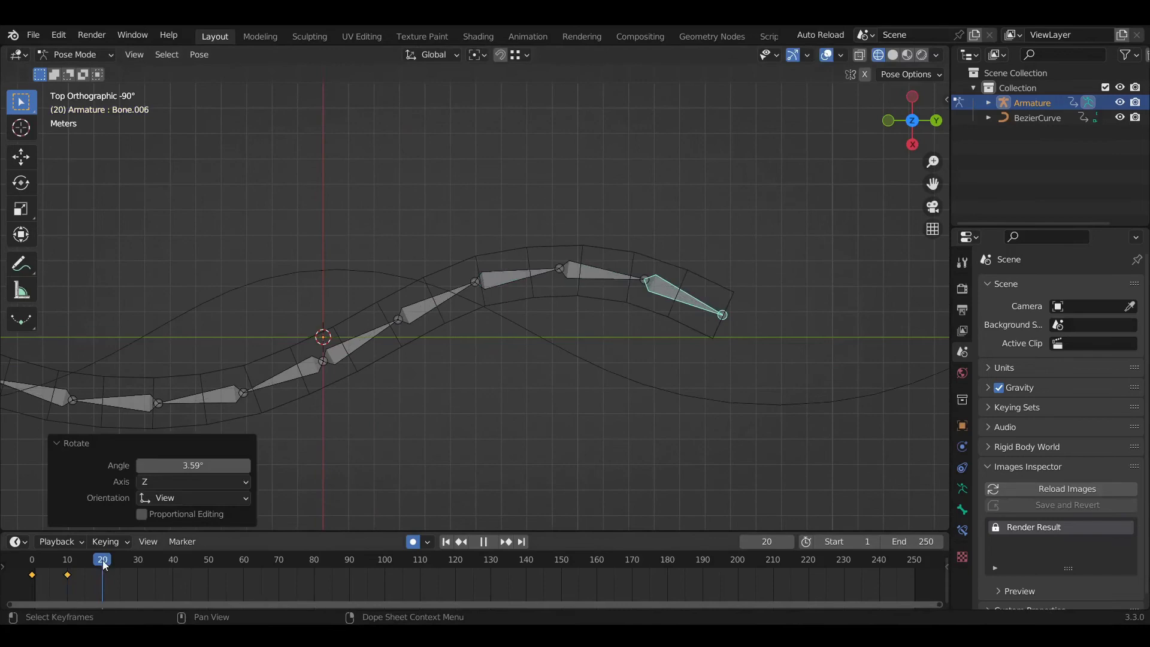
key(a)
key(i)
- Rotate the tail bones toward the curve for the frame 20 pose
shift+middle_drag(325, 376, 490, 359)
click(572, 308)
key(r)
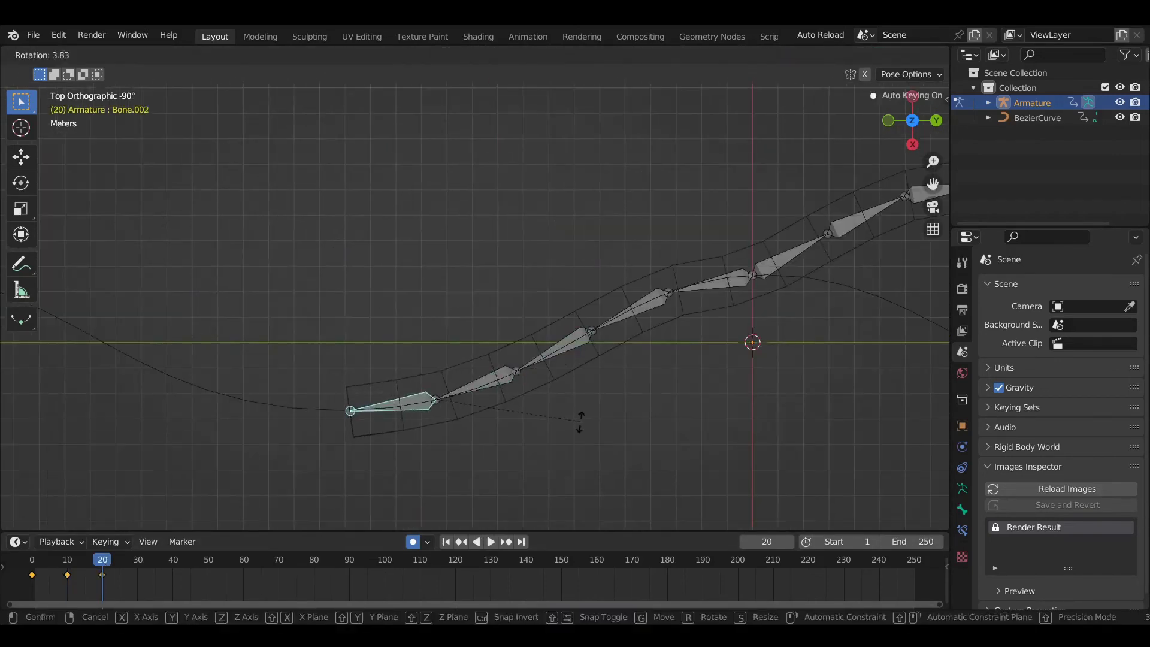
click(580, 420)
click(406, 261)
key(r)
- Pose the middle bones at frame 30, moving them along X and rotating them
click(657, 287)
click(442, 321)
key(g)
key(x)
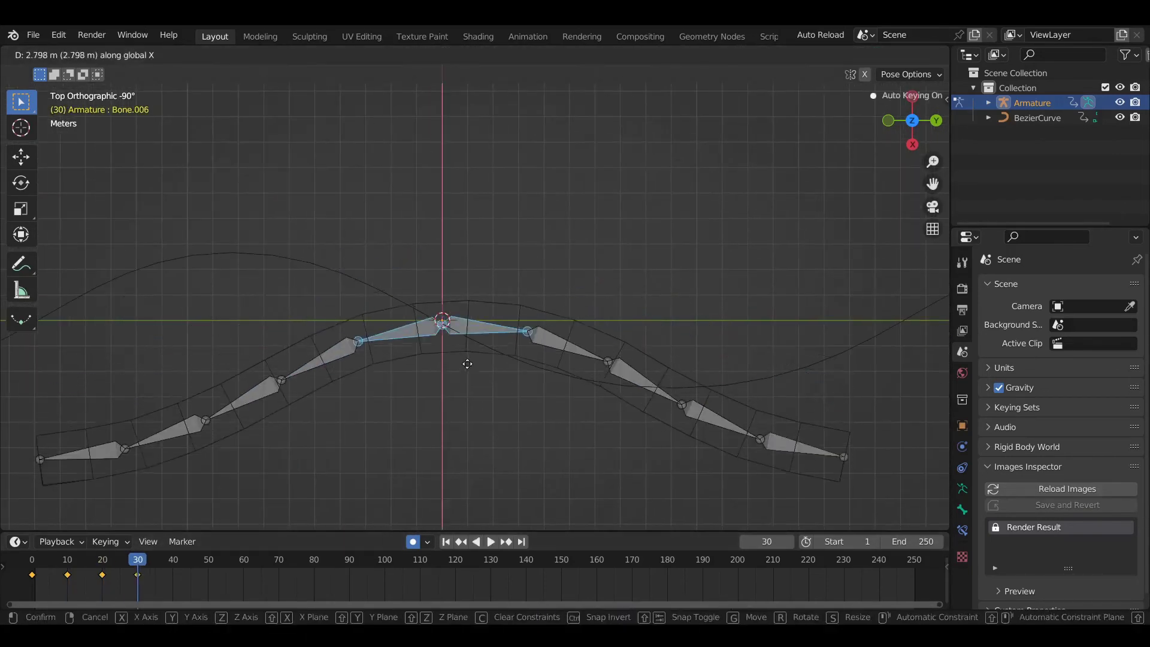
click(467, 363)
key(r)
click(485, 257)
key(r)
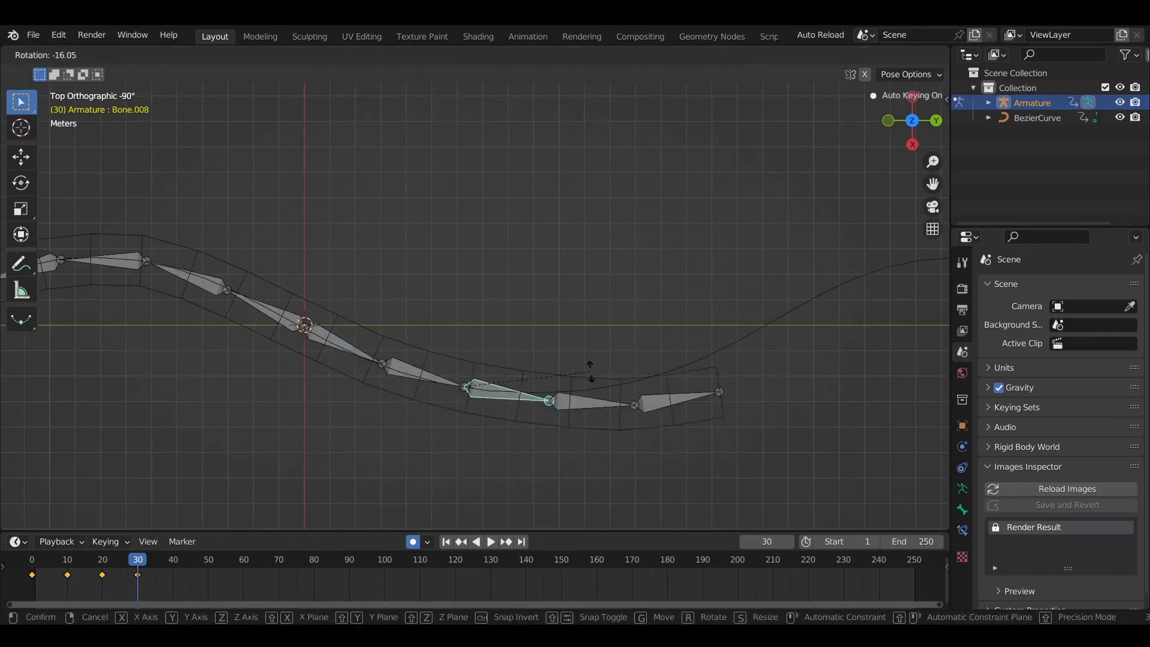
click(589, 373)
- Key frame 40 with the starting pose so the animation loops
key(a)
click(172, 562)
key(alt+r)
key(i)
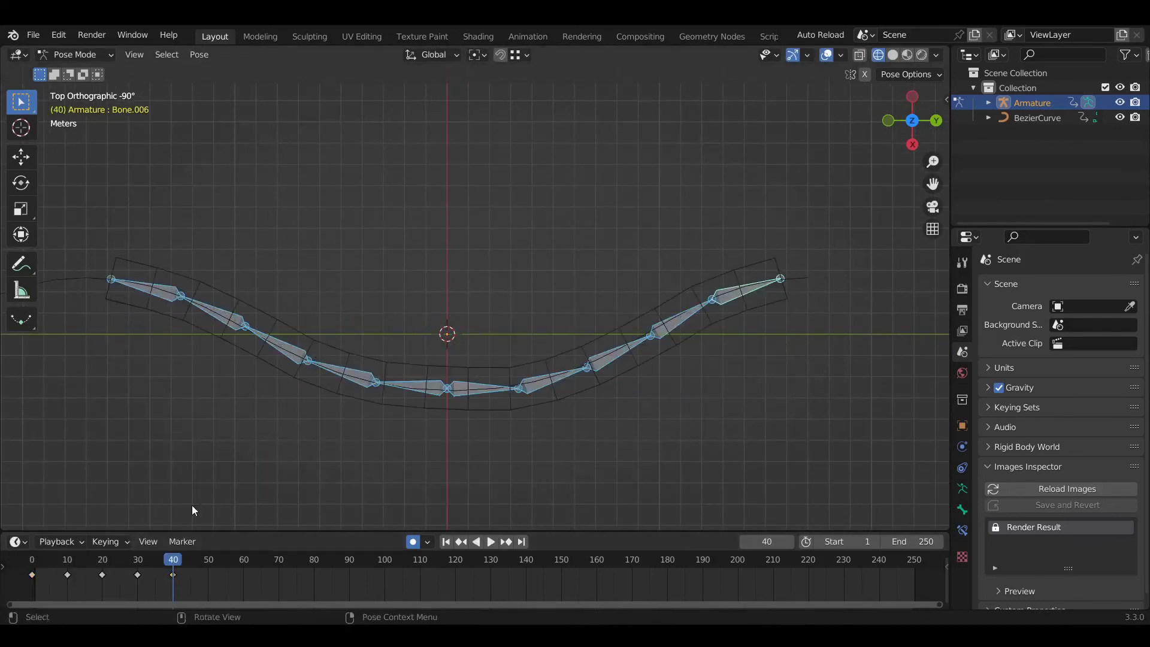
- Hide the bones, set the End frame to 40, and play the animation
drag(172, 565, 35, 569)
key(h)
key(space)
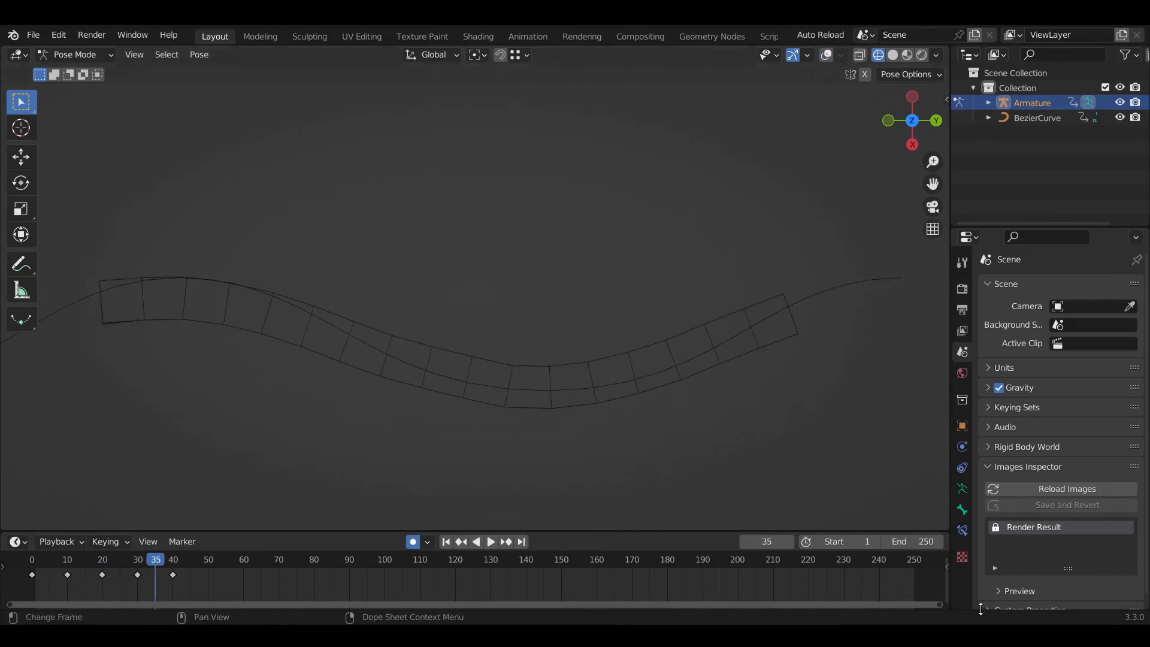
text(40)
key(Return)
key(space)
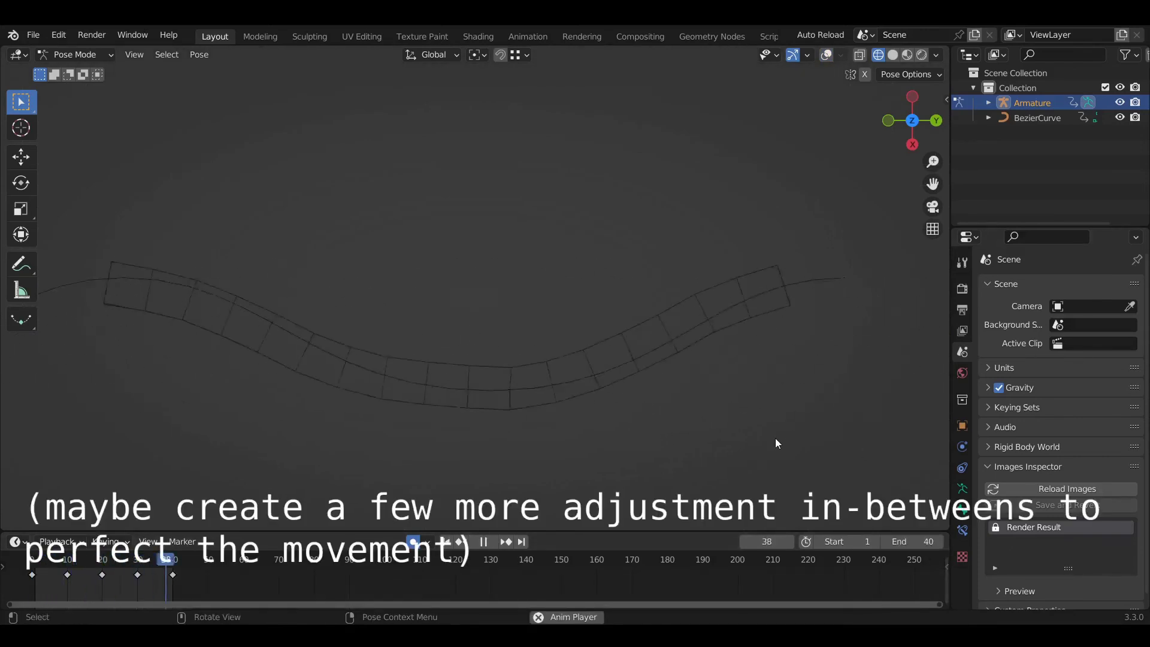